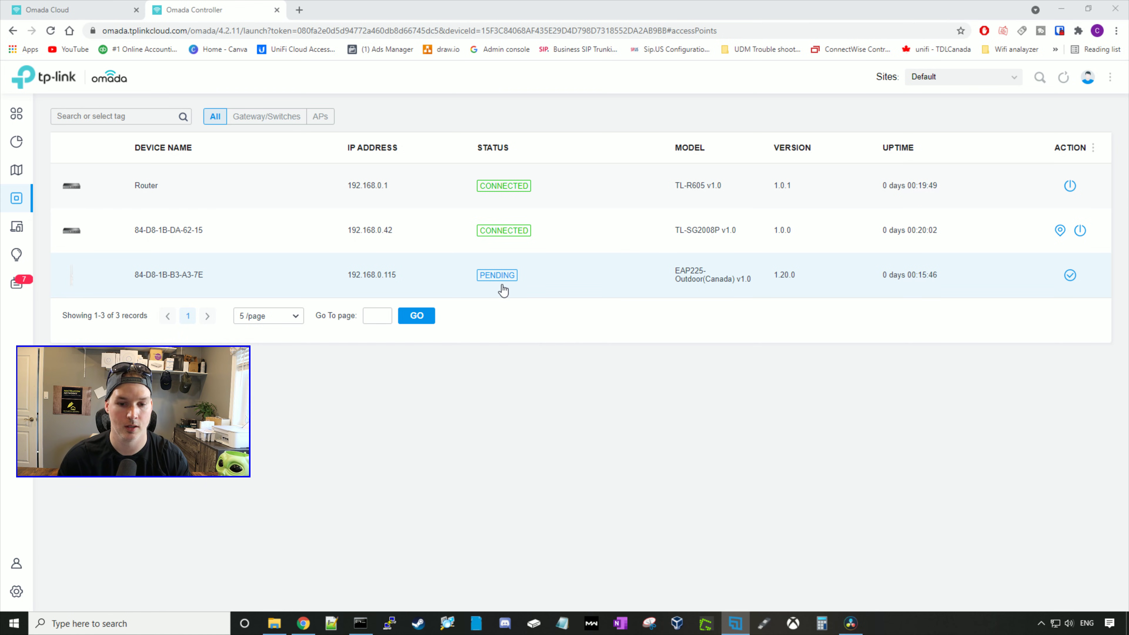
# Adopt the pending EAP225-Outdoor access point from its side drawer until it shows CONNECTED
pyautogui.click(521, 286)
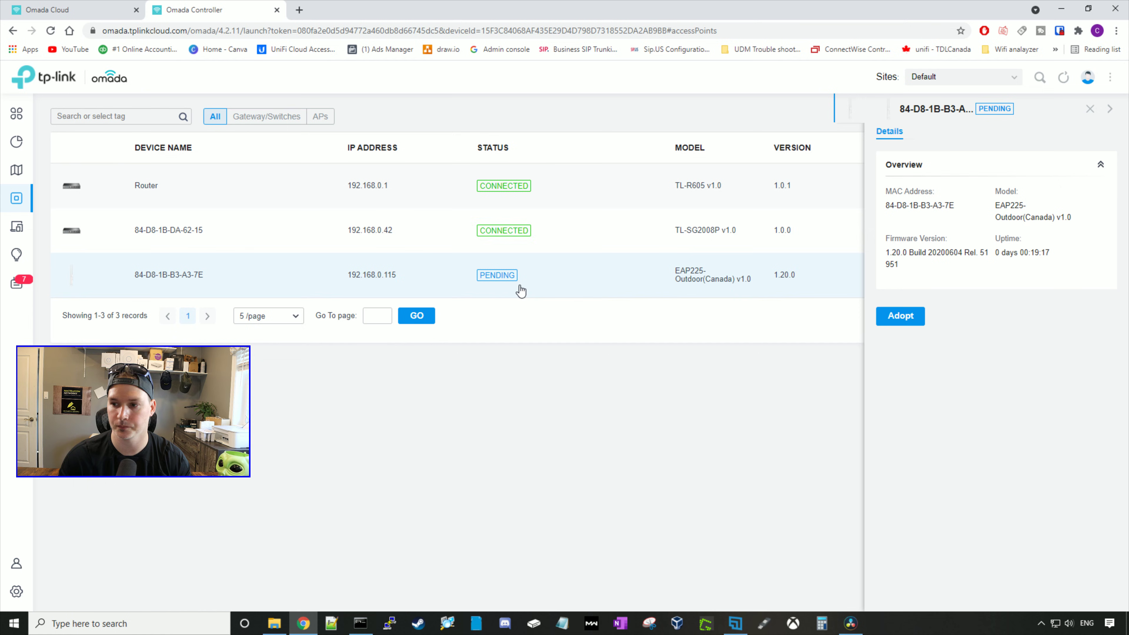
pyautogui.click(908, 316)
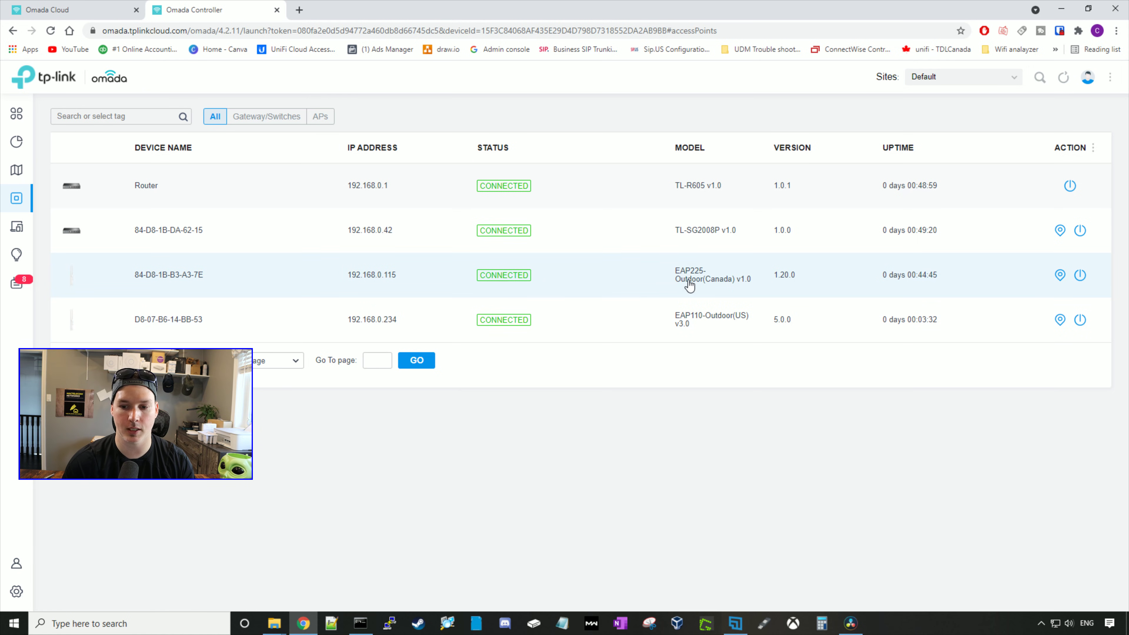
# Open the 84-D8-1B-B3-A3-7E device details to see channels 11 and 153 and firmware 1.20.0
pyautogui.click(631, 281)
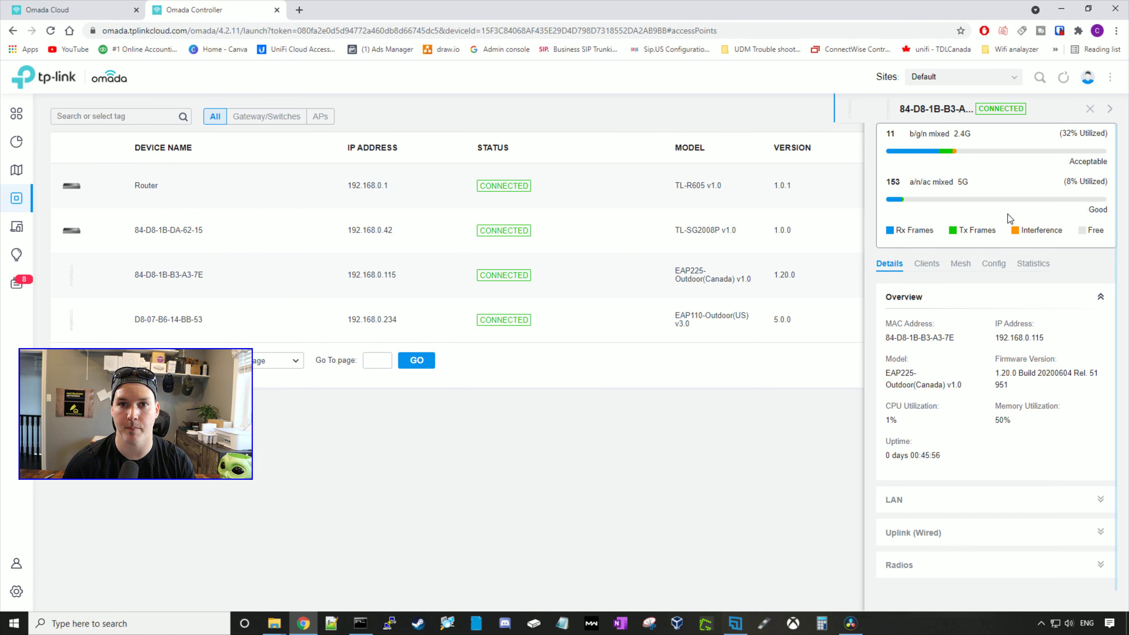
pyautogui.scroll(-1, 1007, 215)
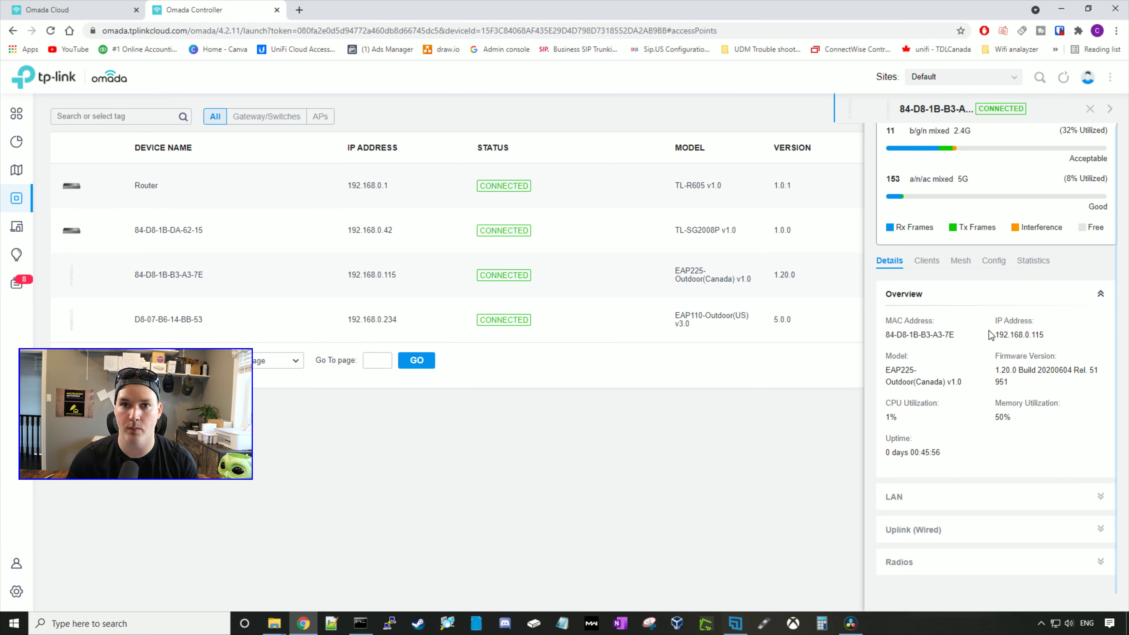
# Expand the LAN, Uplink (Wired) and Radios sections to review traffic, uplink and 2.4GHz radio stats
pyautogui.click(981, 295)
pyautogui.click(961, 329)
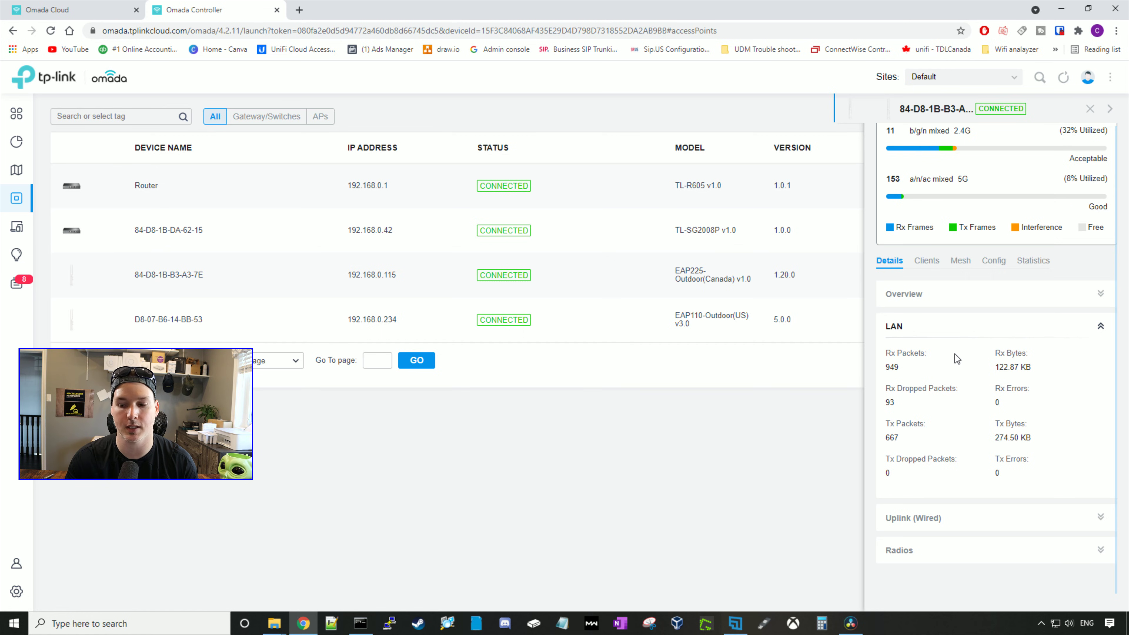
pyautogui.click(912, 361)
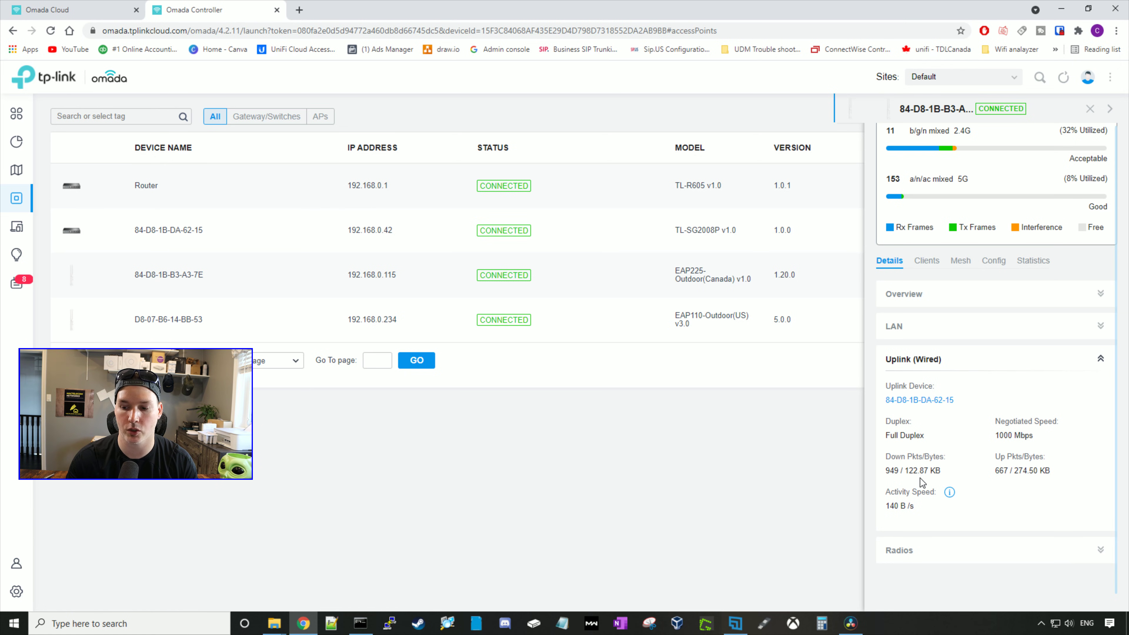
pyautogui.click(956, 552)
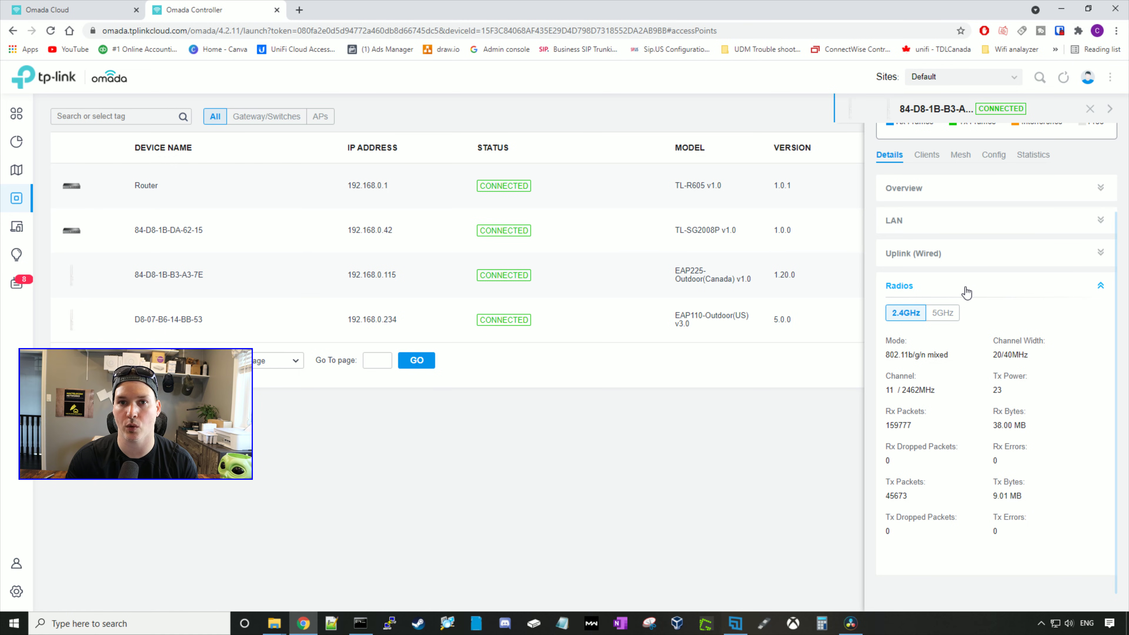
# Check the Clients and Mesh tabs, then view the Config tab's general settings
pyautogui.click(933, 155)
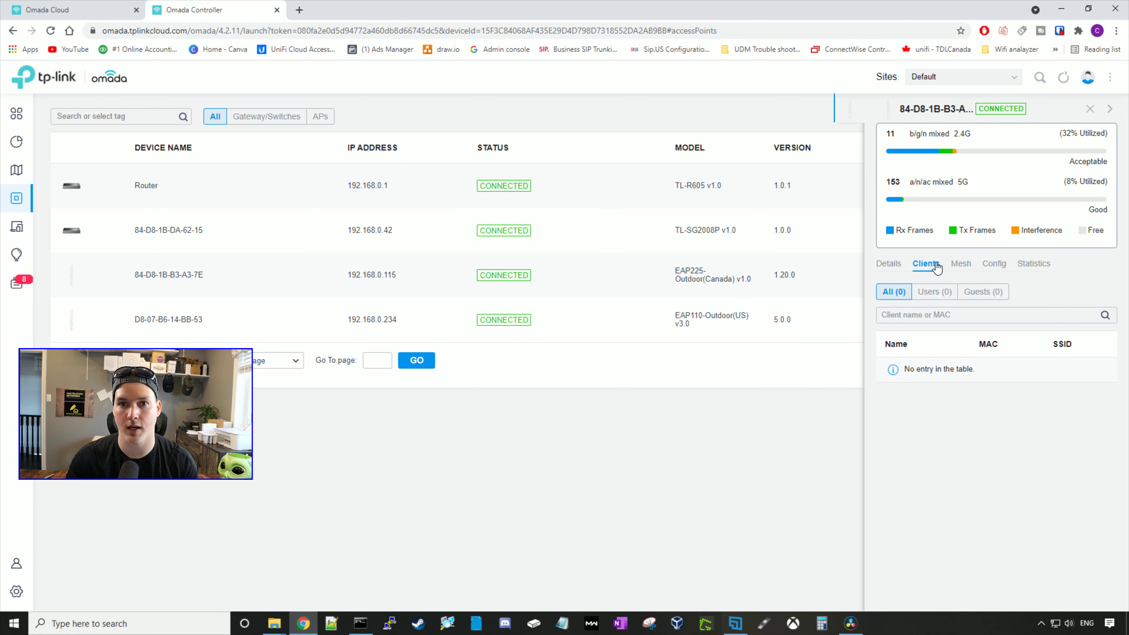
pyautogui.click(958, 266)
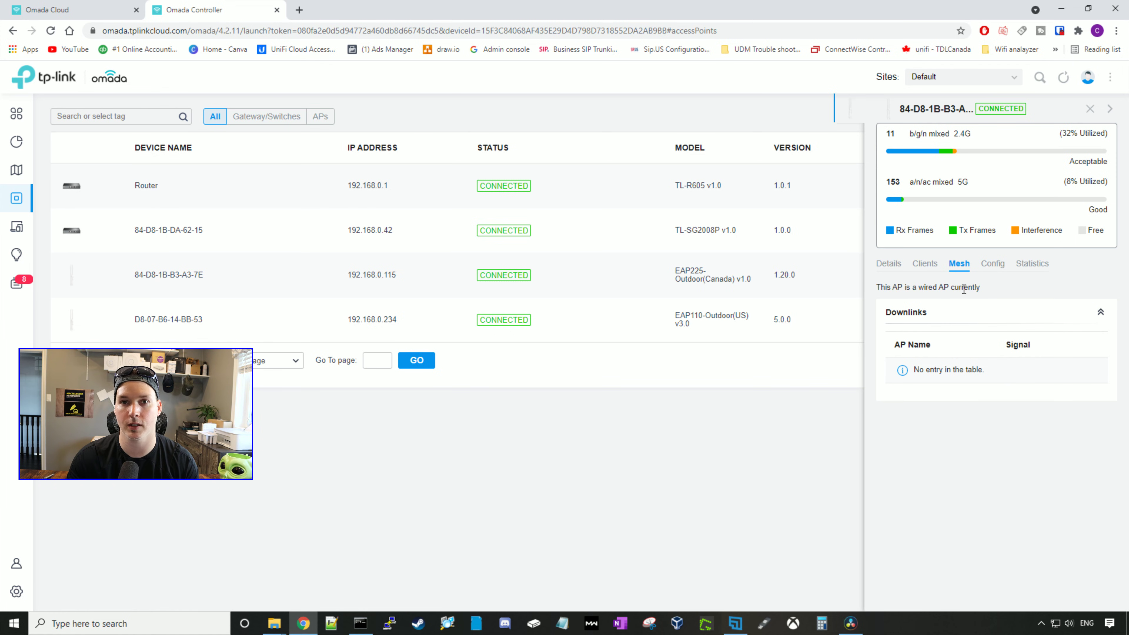
pyautogui.click(992, 264)
# Edit the access point's name in the Name field, appending a '-'
pyautogui.click(975, 341)
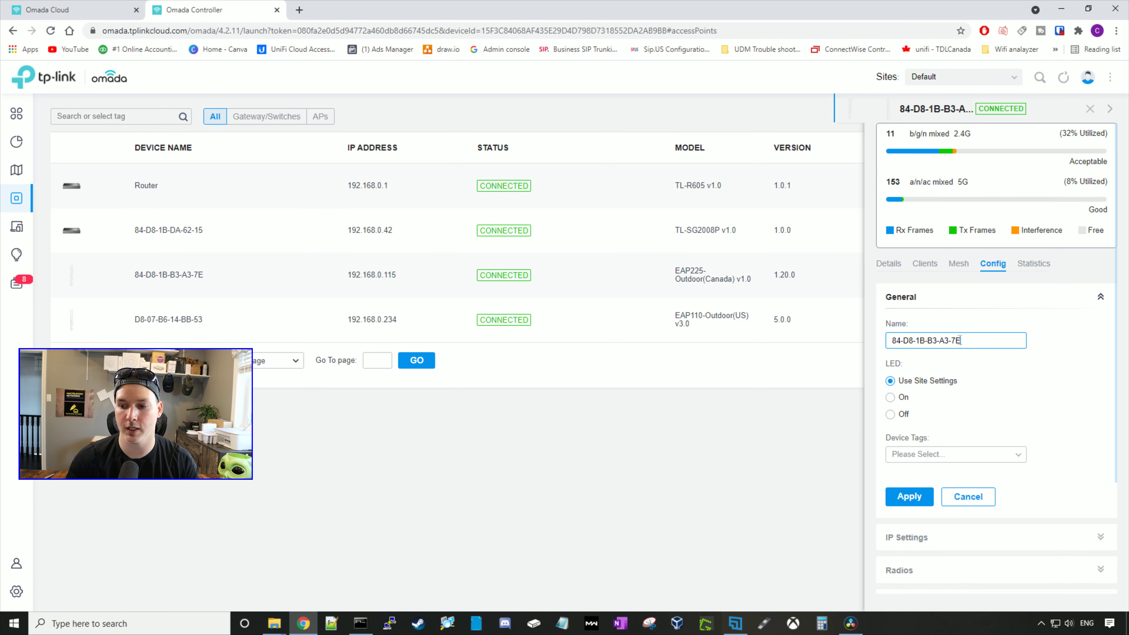
pyautogui.tripleClick(974, 341)
pyautogui.click(959, 343)
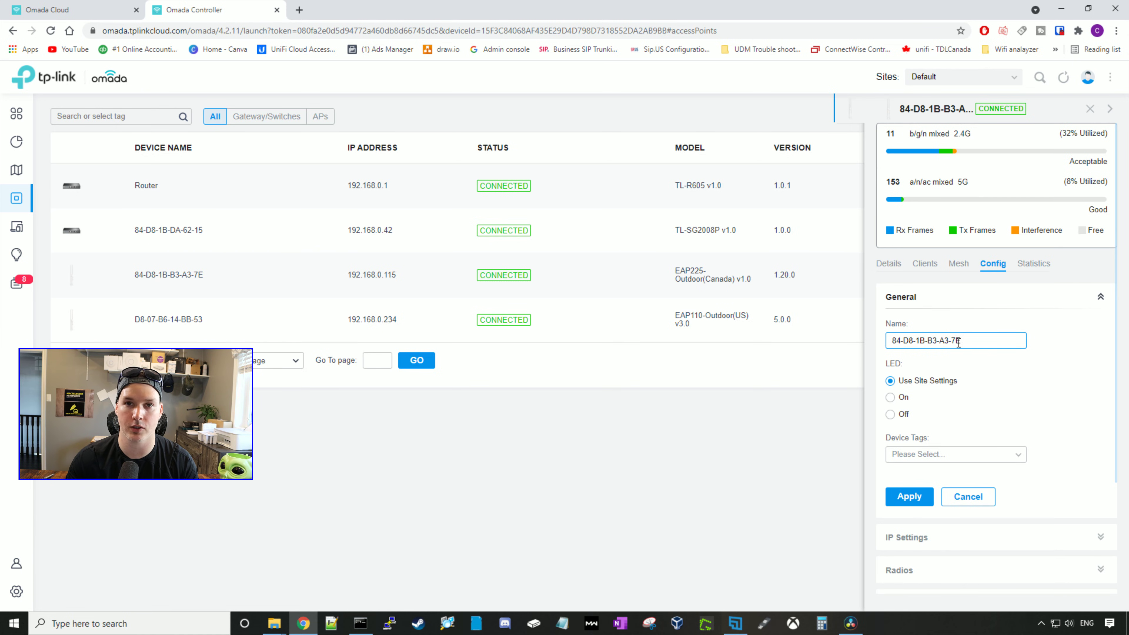
pyautogui.write('-')
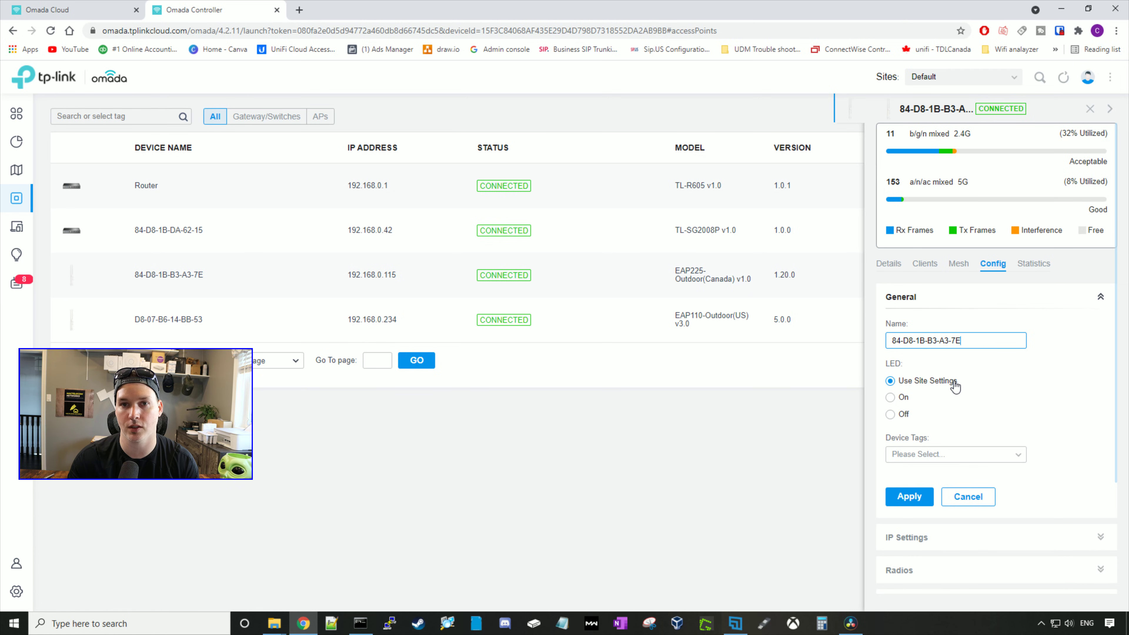
# Review IP Settings, Radios and WLANs, highlighting the Chantal and Tplink network names
pyautogui.scroll(-3, 955, 383)
pyautogui.click(907, 419)
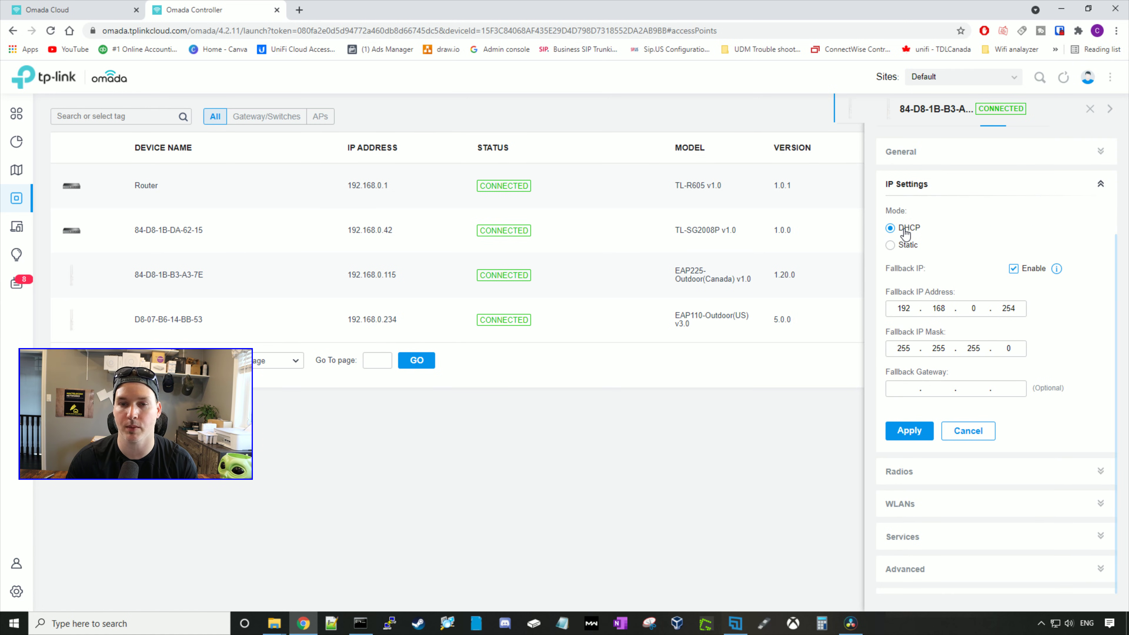
pyautogui.click(975, 472)
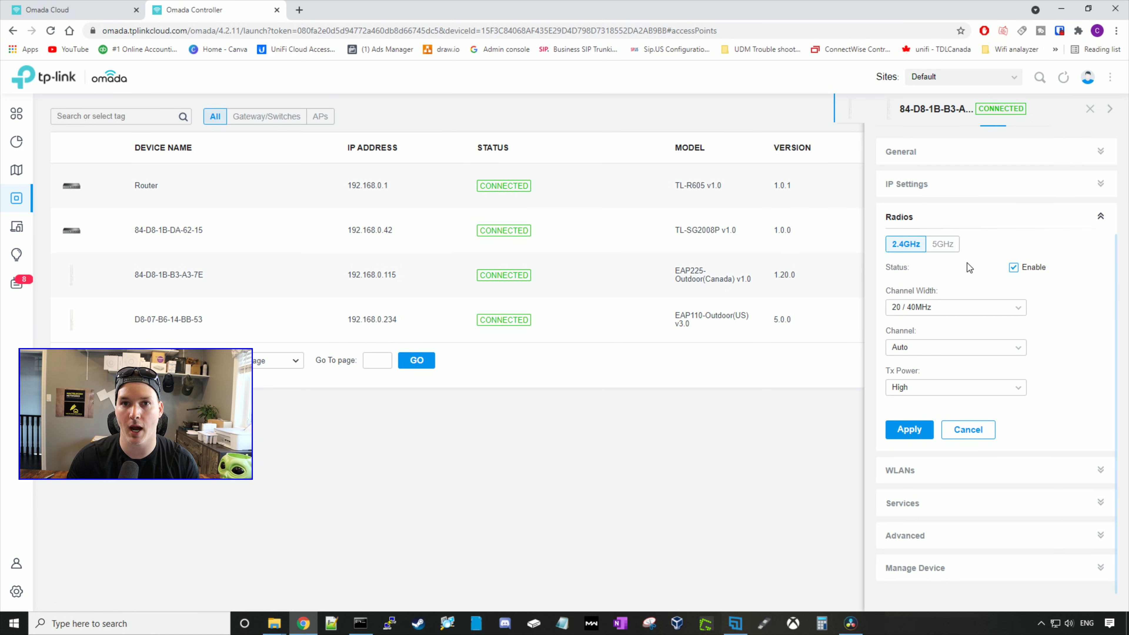
pyautogui.click(961, 470)
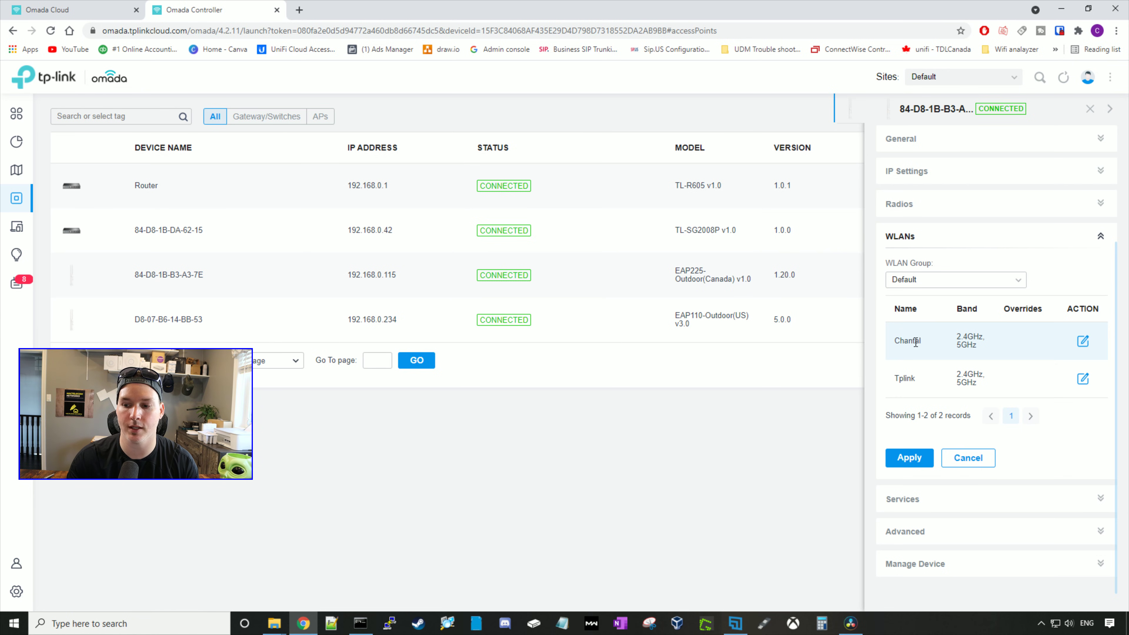
pyautogui.doubleClick(900, 342)
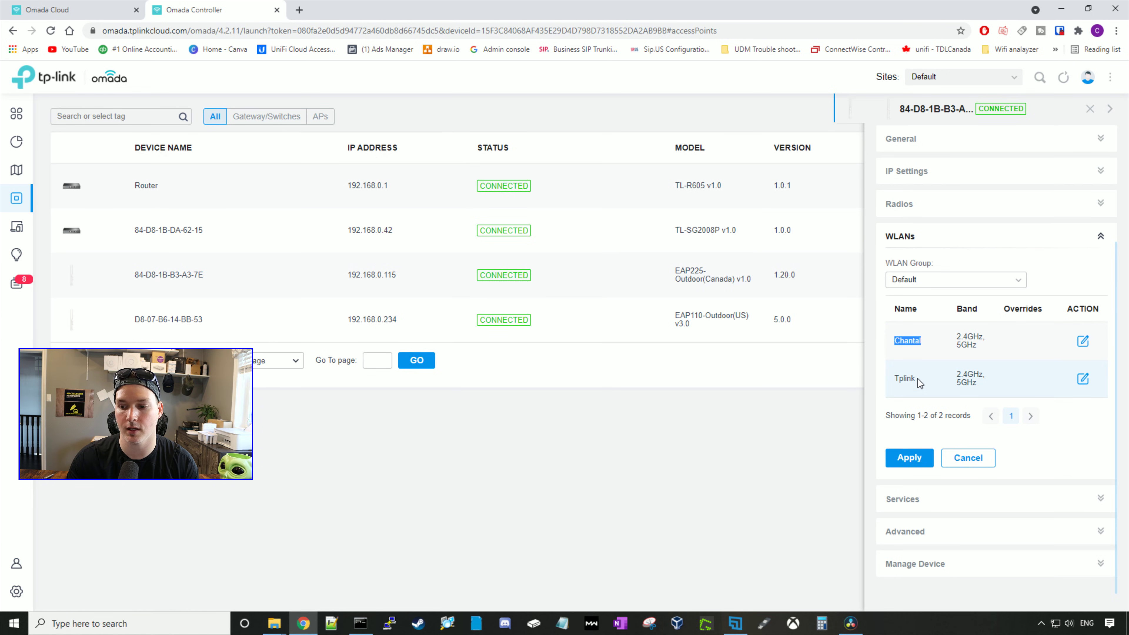
pyautogui.doubleClick(915, 379)
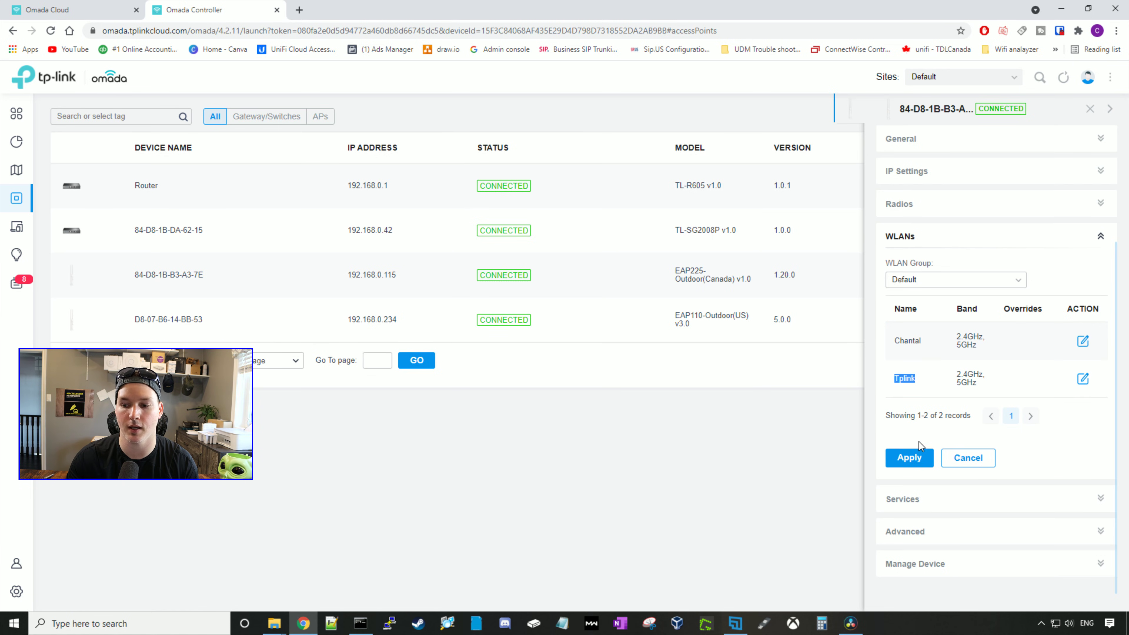
# Expand Services, Advanced and Manage Device to review VLAN, SNMP, load balance, QoS and management options
pyautogui.click(965, 499)
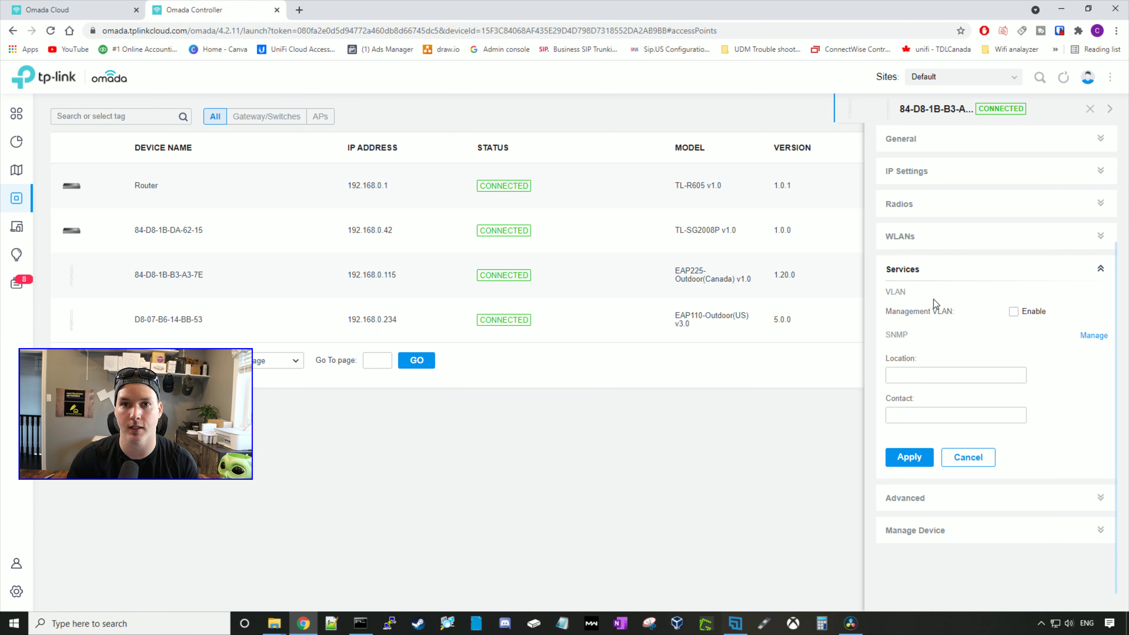
pyautogui.click(961, 498)
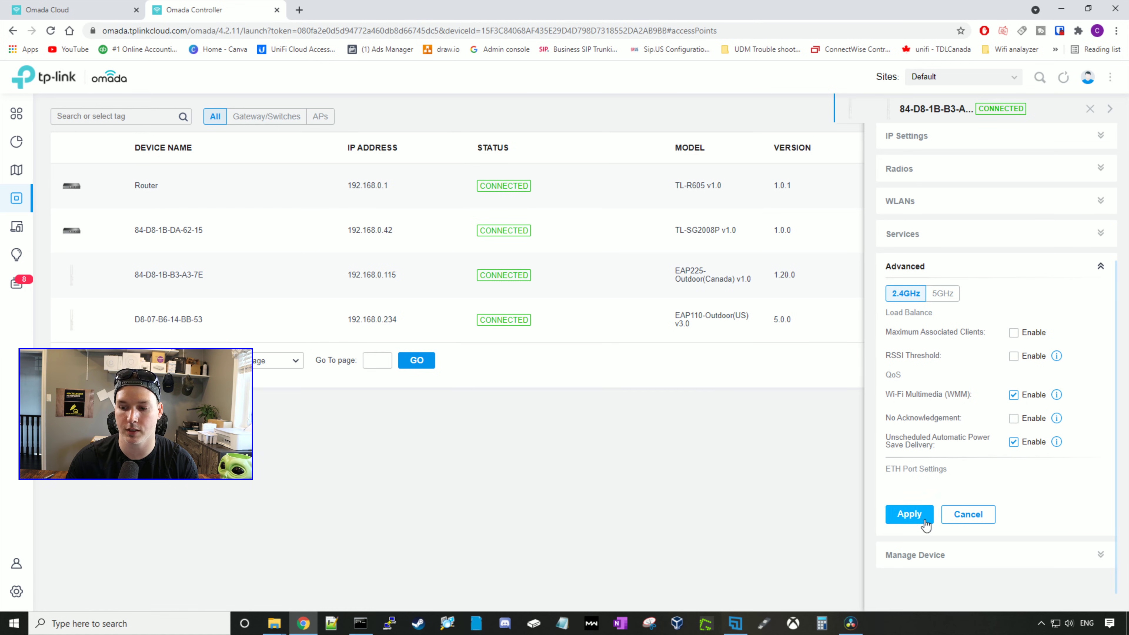
pyautogui.click(956, 555)
pyautogui.scroll(-2, 982, 330)
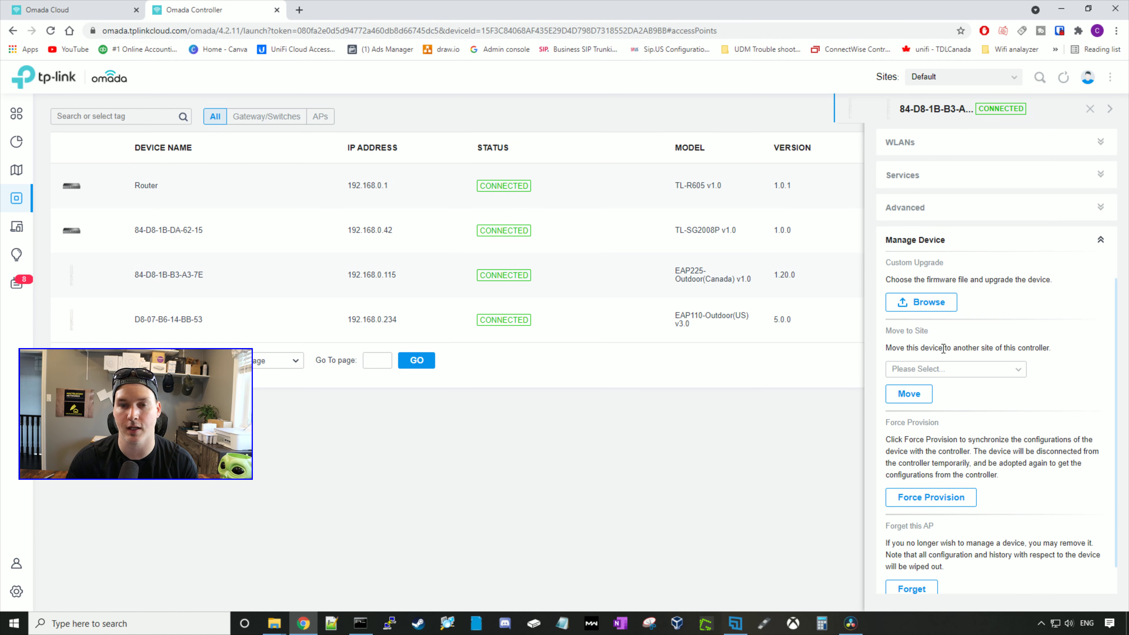
pyautogui.scroll(-1, 956, 400)
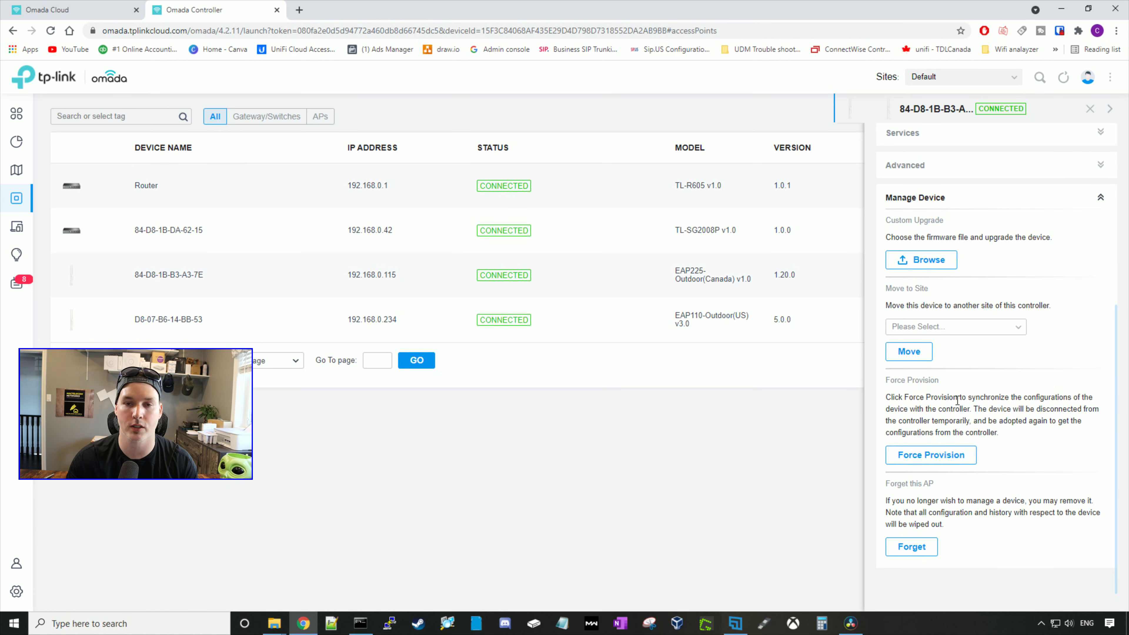
pyautogui.scroll(8, 965, 397)
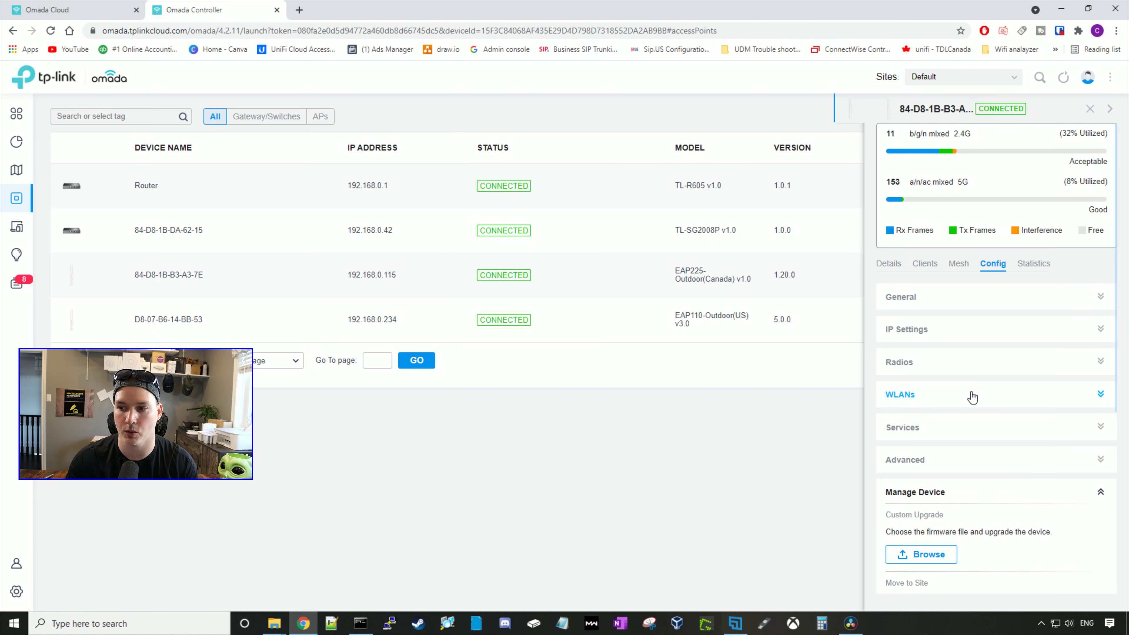
# View the Statistics tab's CPU/Memory Monitor and Channel Utilization graphs
pyautogui.click(1033, 264)
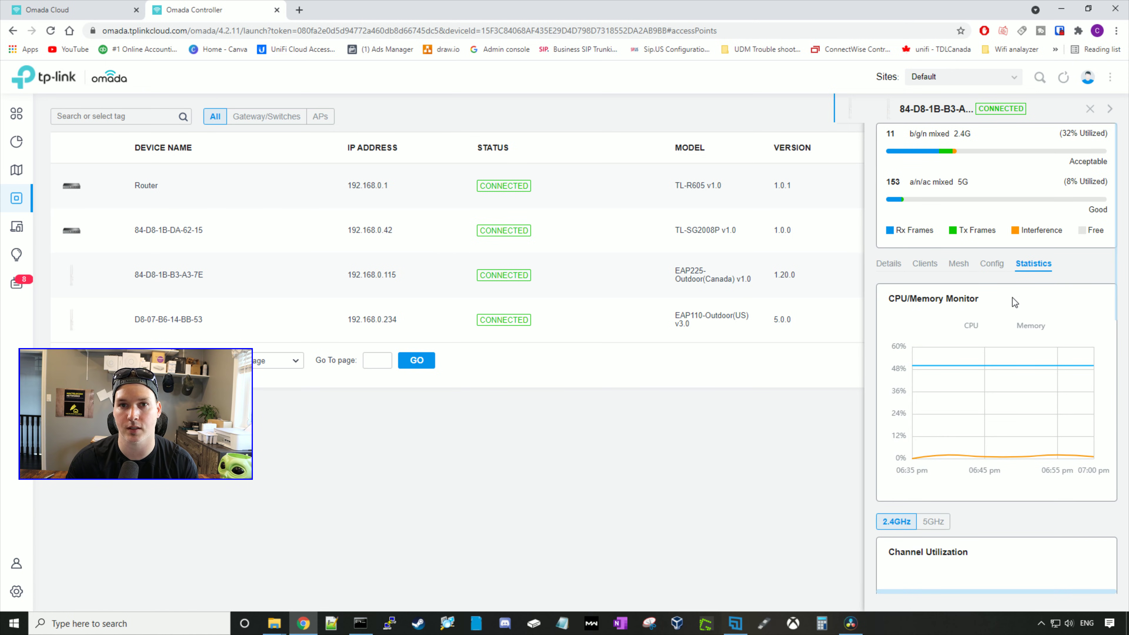
pyautogui.scroll(-5, 982, 306)
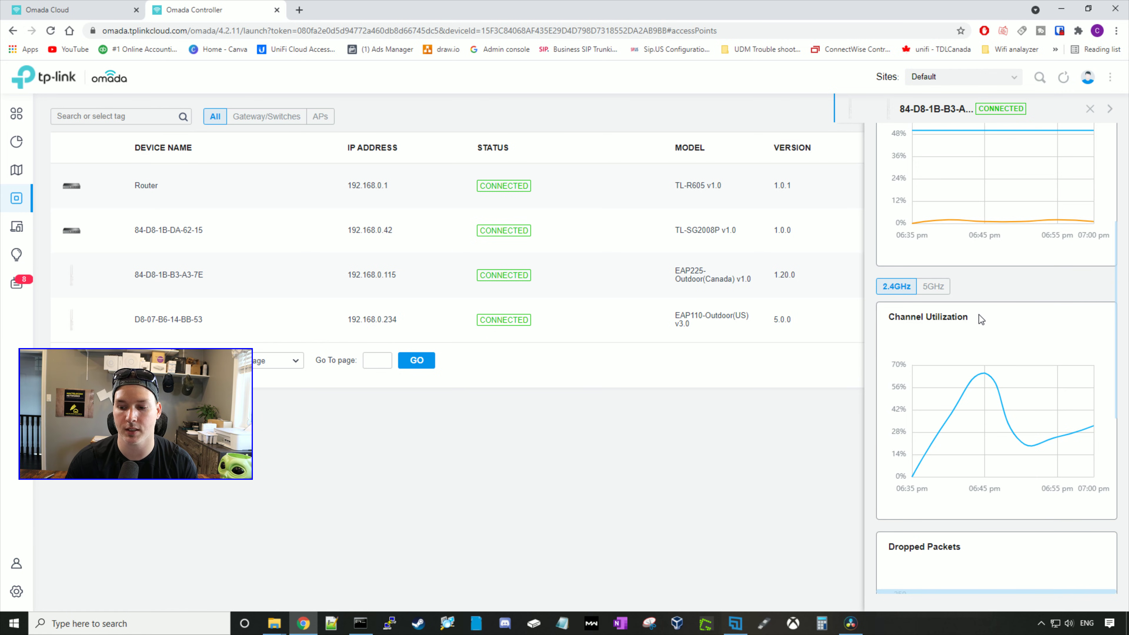
pyautogui.scroll(-3, 980, 318)
pyautogui.scroll(3, 979, 314)
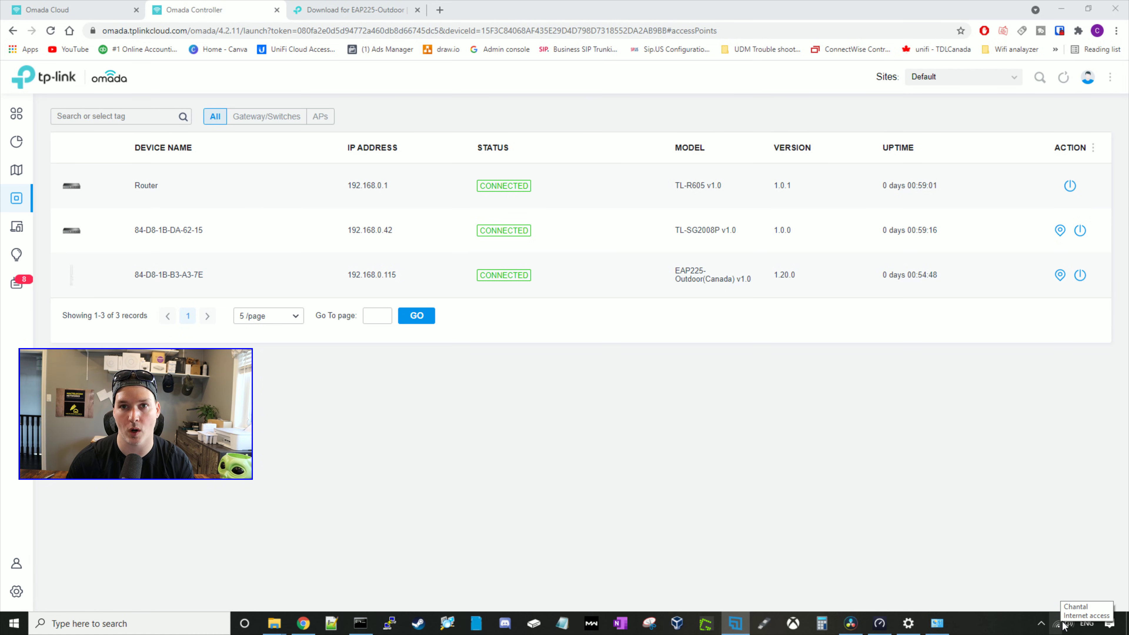
# Run an internet speed test with the Speedtest app from the taskbar
pyautogui.click(885, 621)
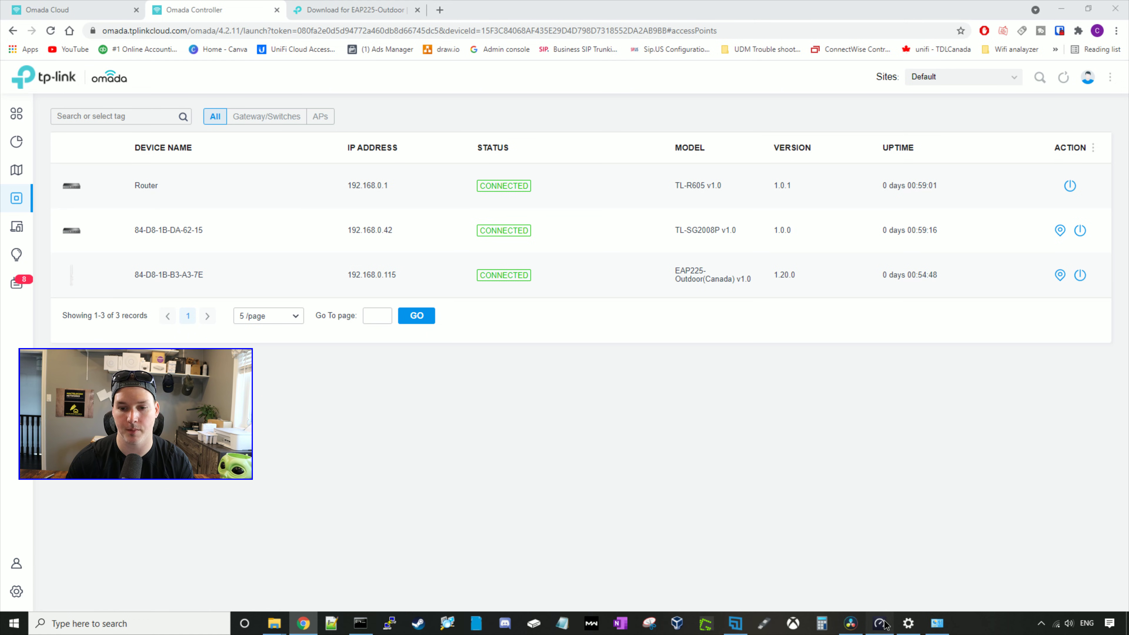
pyautogui.click(582, 332)
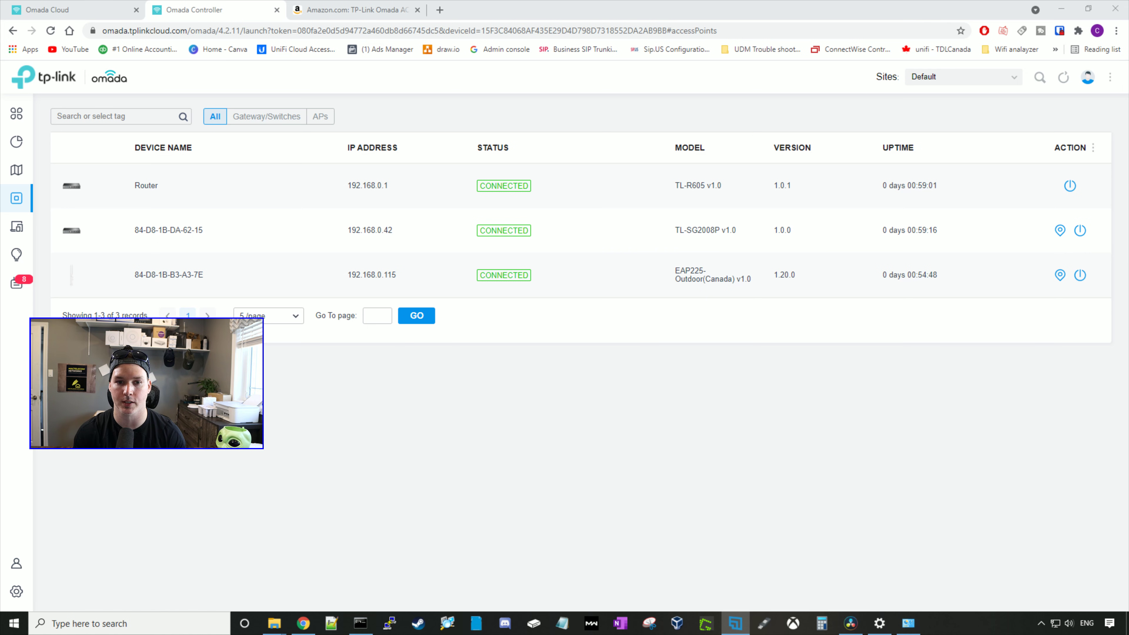
# Switch to the Amazon tab showing the EAP225-Outdoor listed at $69.99
pyautogui.hotkey('ctrl', 'Tab')
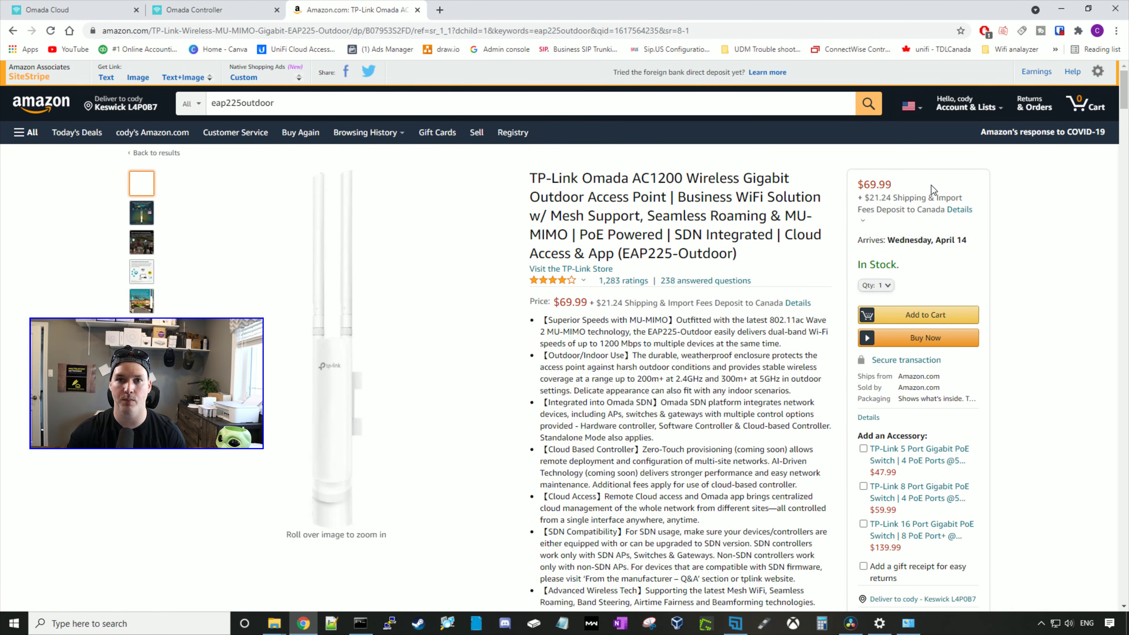